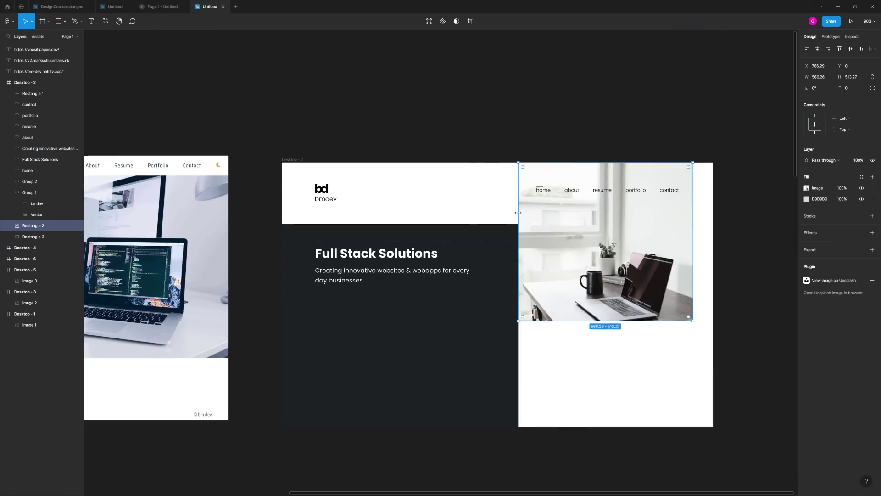
Scroll down and back up to review the bmdev hero with its social icons
scroll(305, 291, down, 5)
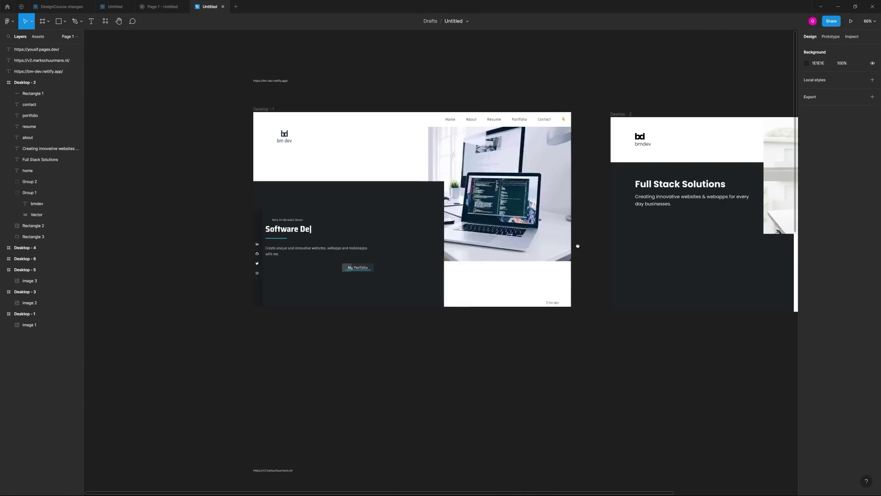
scroll(443, 228, up, 8)
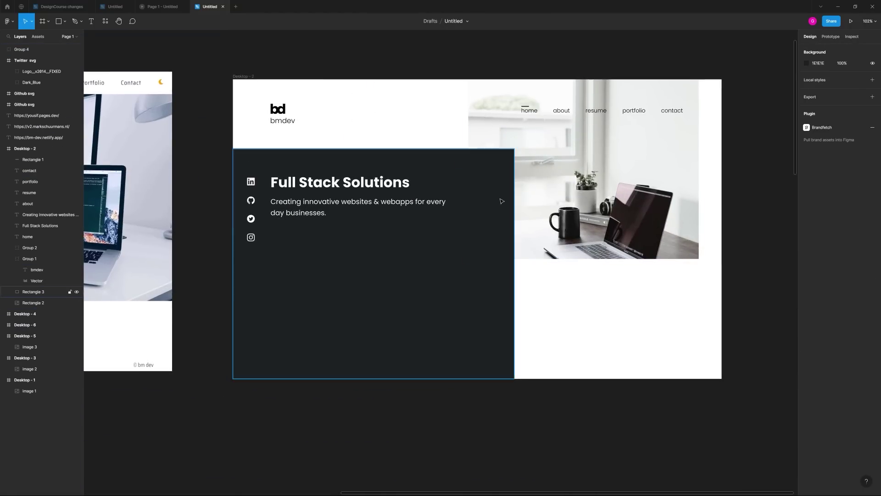
Select the dark background rectangle on the bmdev page
click(501, 201)
scroll(459, 212, up, 3)
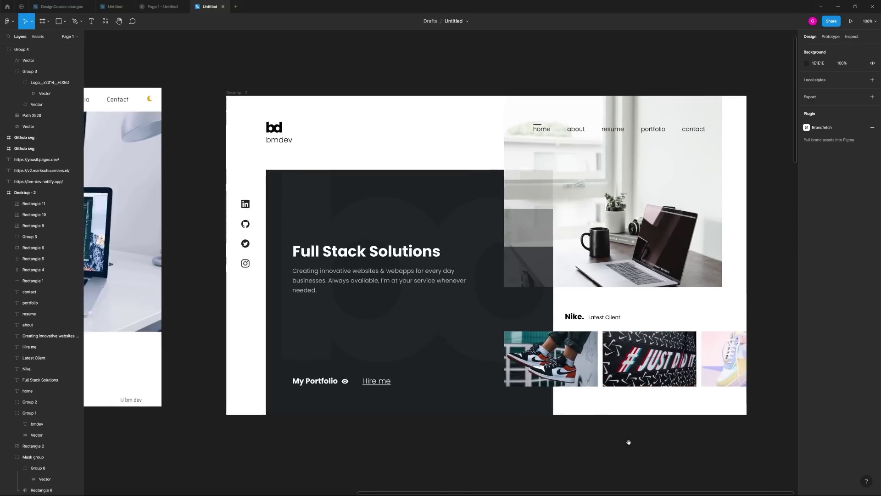
Select the My Portfolio and Hire me text together
shift+click(404, 351)
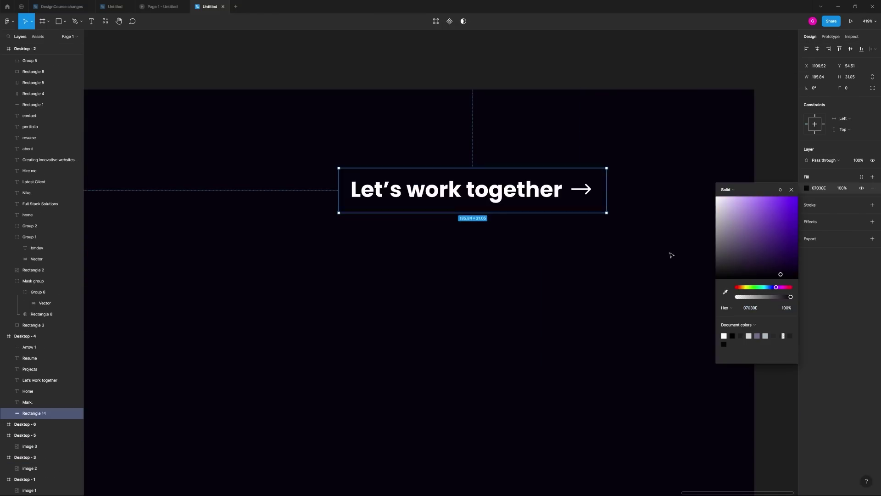
Apply the lighter grey button background, then bring up options for the copied button frame
click(626, 236)
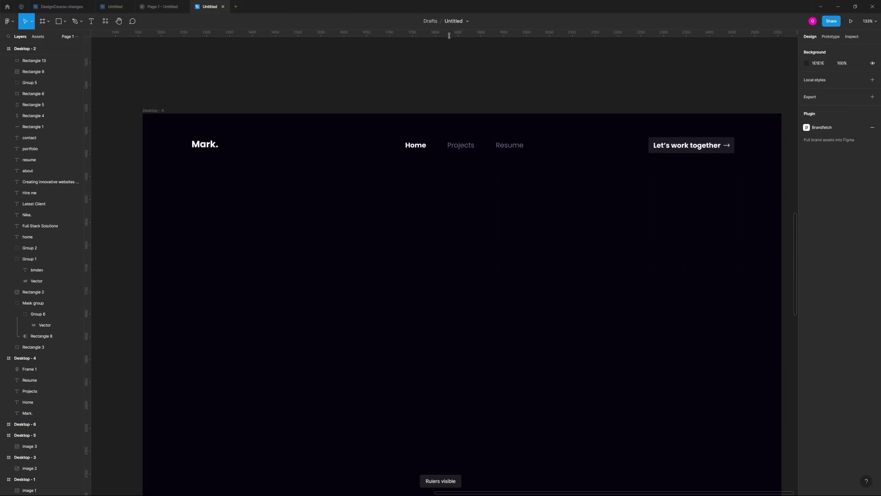
right_click(421, 130)
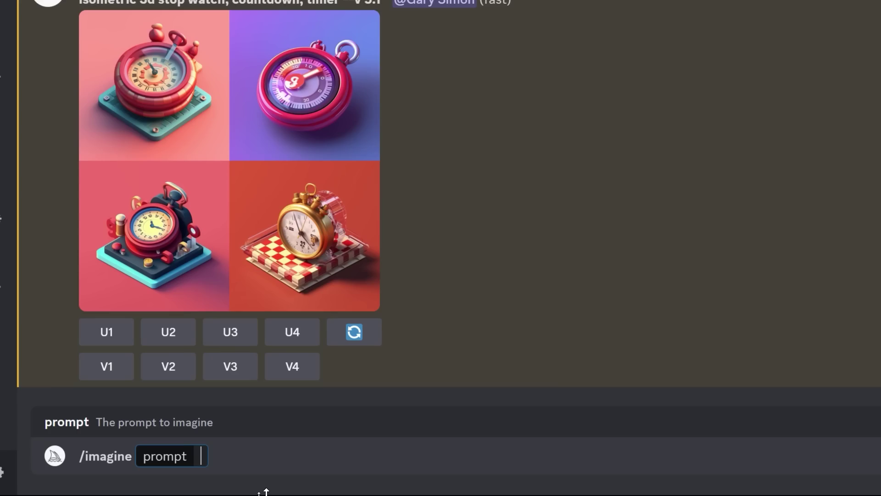
Send Midjourney the prompt '3d isometric grid with ball, abstract, purples, dark --v 5.1'
text(3d isometric grid with ball, abstract, purples, dark --v 5.1)
key(Return)
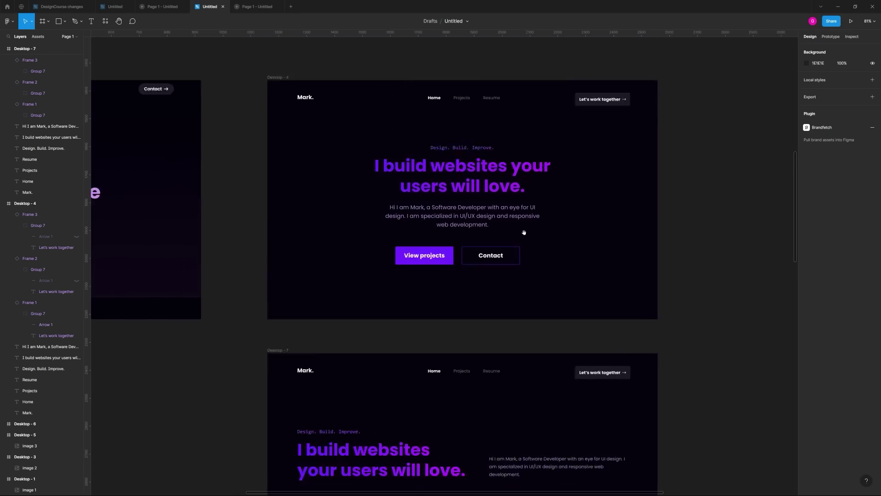
scroll(524, 232, up, 2)
scroll(524, 232, down, 3)
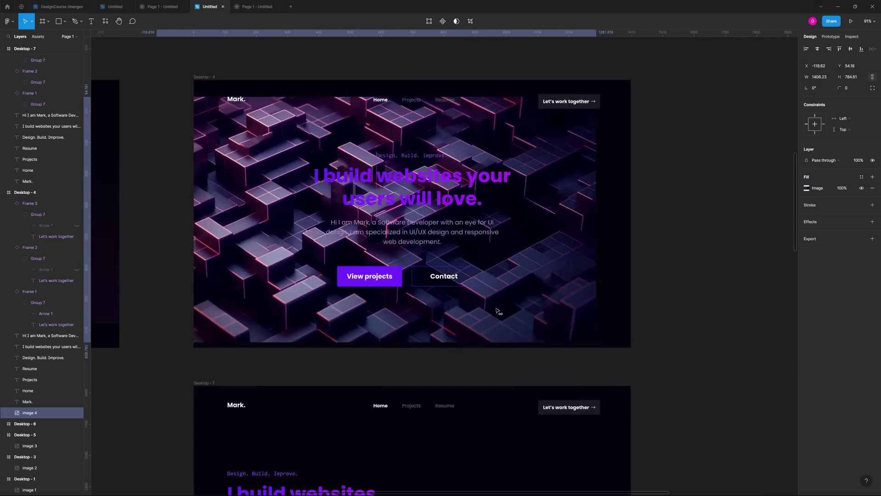
Stretch the cube image over the hero, clear and darken the outlined area, and tilt a cutout into the corner
drag(497, 309, 191, 342)
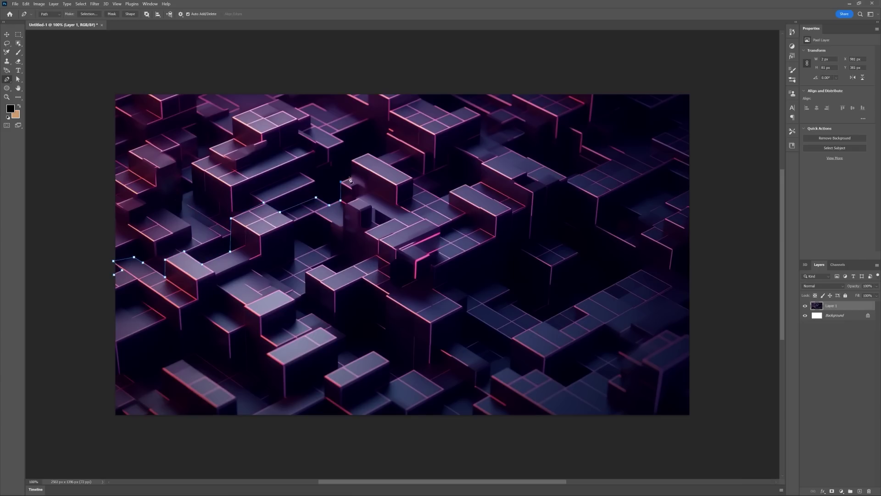
key(Delete)
right_click(115, 261)
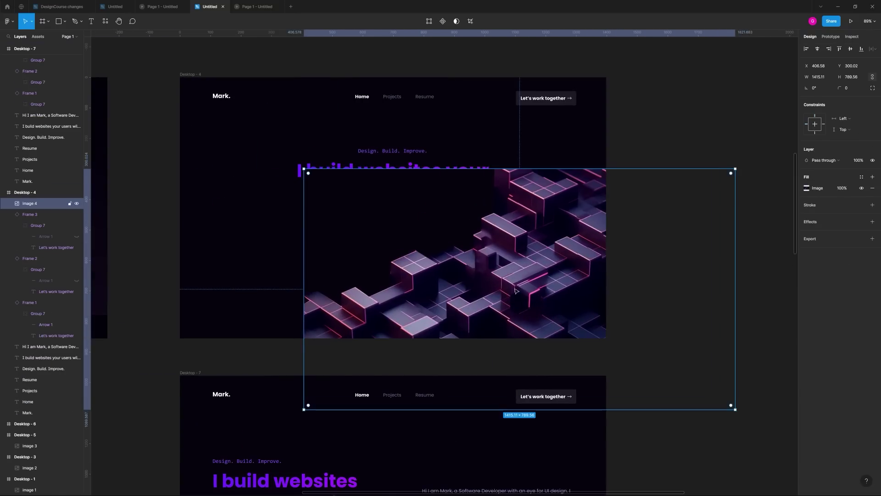
drag(519, 287, 577, 253)
Start tracing a new Pen outline along the cubes
scroll(577, 253, up, 5)
key(p)
click(482, 264)
click(520, 274)
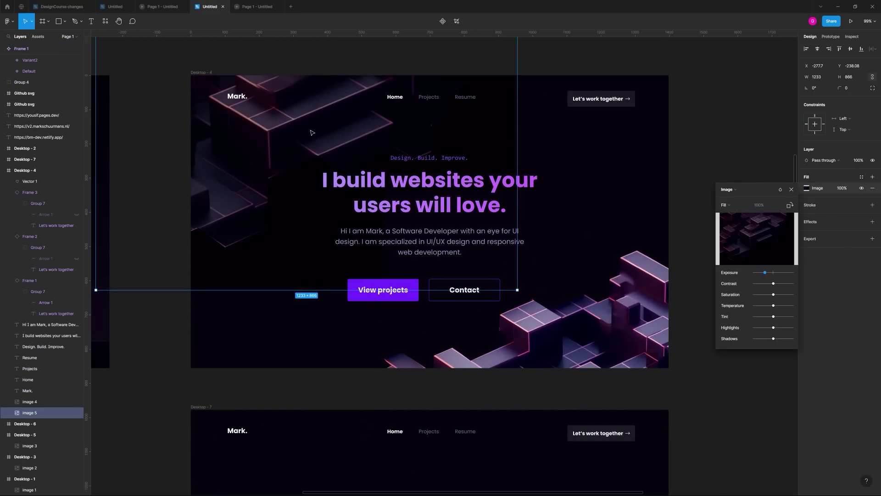
Shift the cube background left in Desktop-7 and tint the Design. Build. Improve. tagline toward magenta
drag(311, 132, 317, 123)
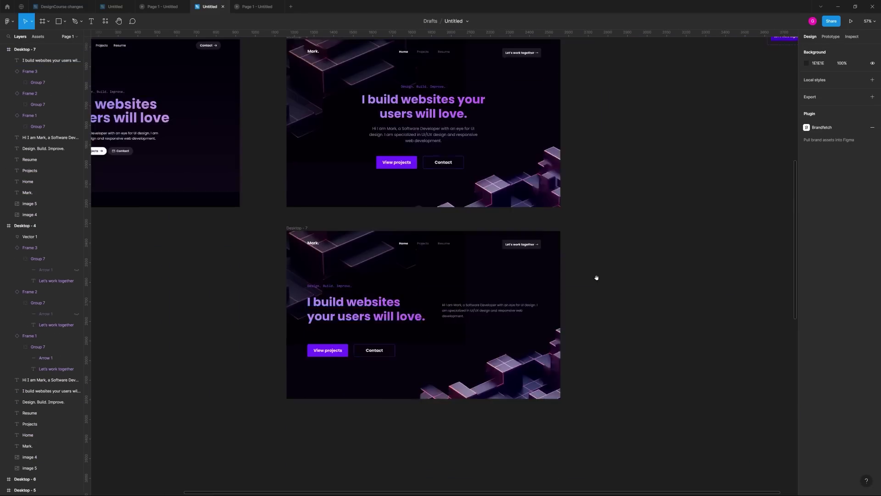
scroll(596, 277, up, 5)
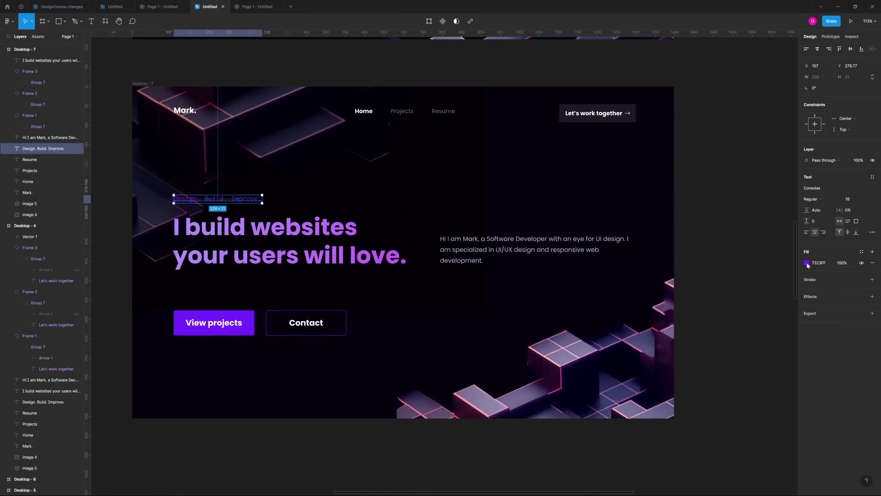
click(806, 262)
drag(778, 361, 783, 361)
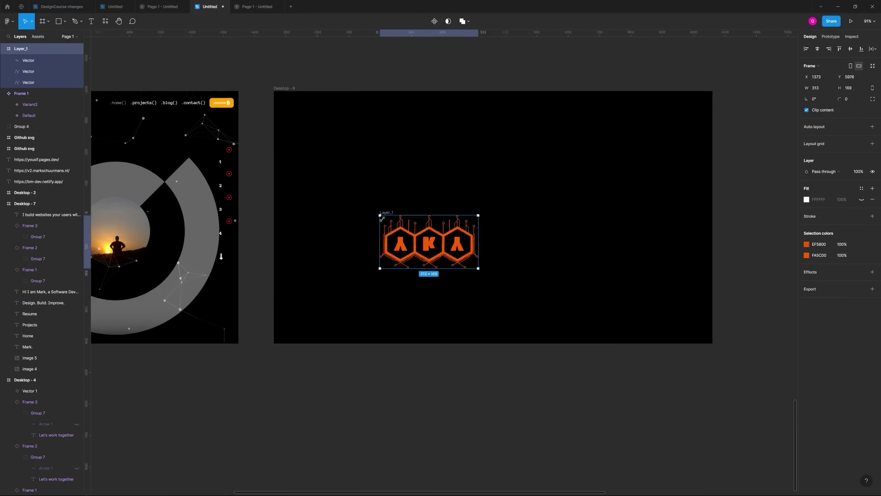
Exit path editing on the pasted yky logo and set its fill to white
scroll(330, 136, up, 5)
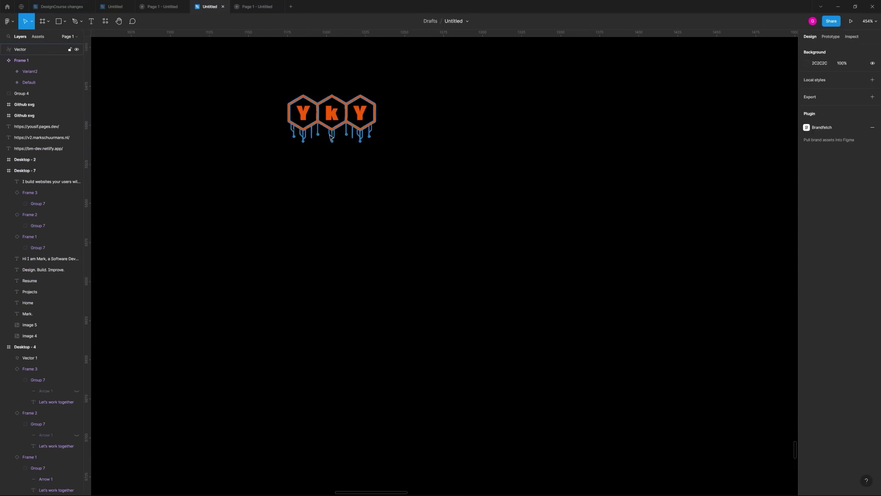
key(Escape)
key(Escape)
scroll(322, 156, down, 10)
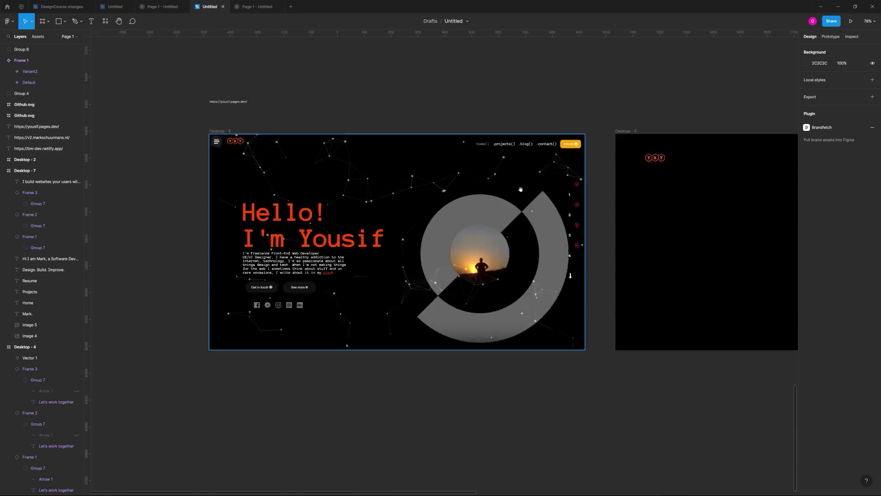
click(806, 216)
click(531, 387)
scroll(439, 216, up, 4)
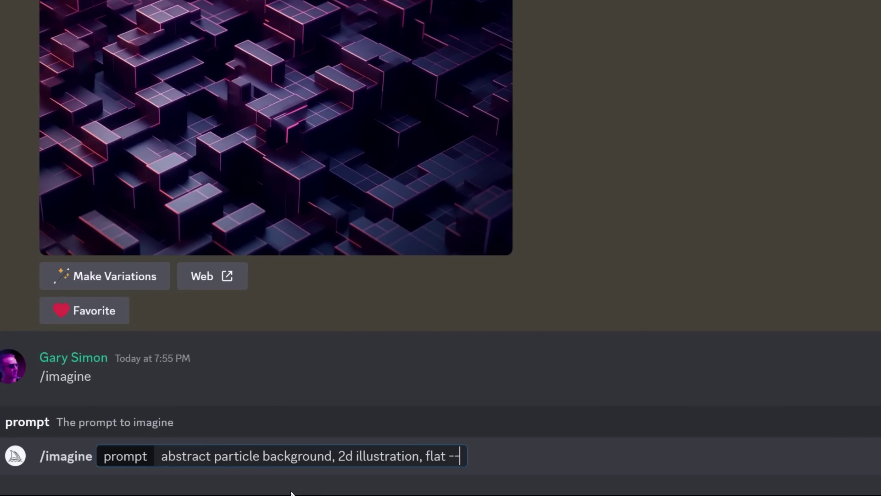
Finish and send the prompt 'abstract particle background, 2d illustration, flat --v 5.1 --ar 16:9'
text(5.1 --ar 16:9)
key(Return)
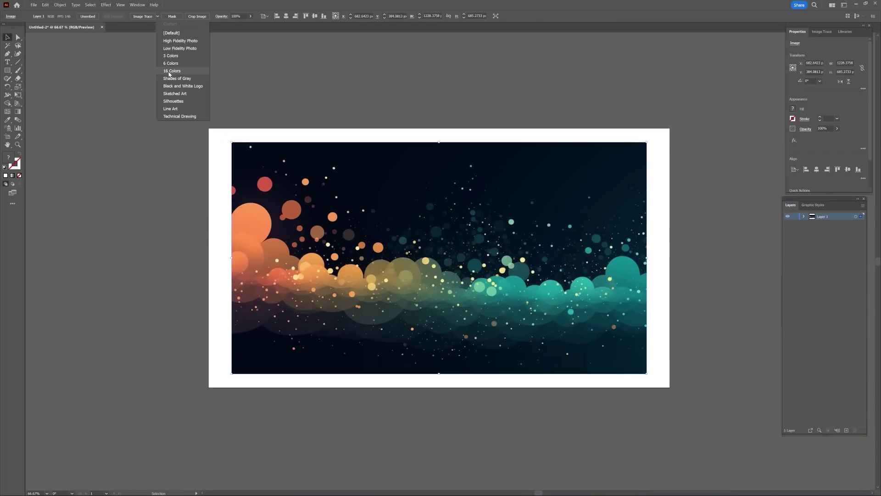
Image-trace the particle background using a colour preset
click(181, 73)
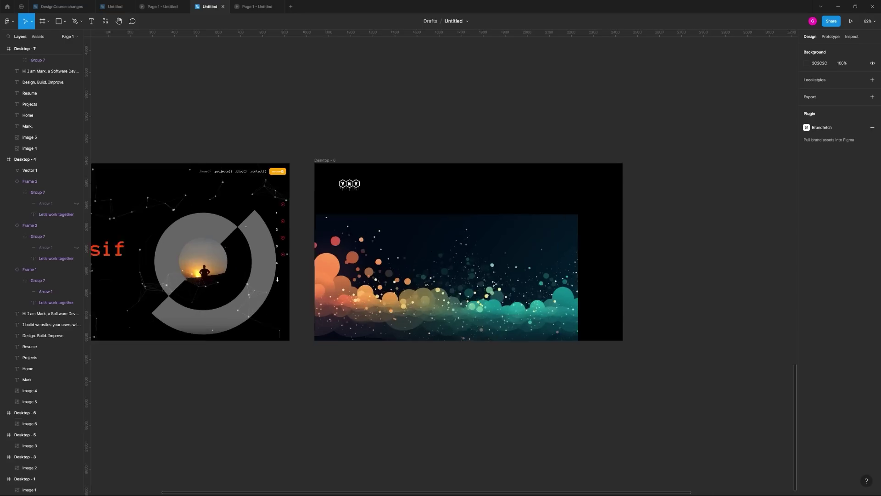
Paste the traced particle vectors into the yky frame and select the particle background group
key(ctrl+v)
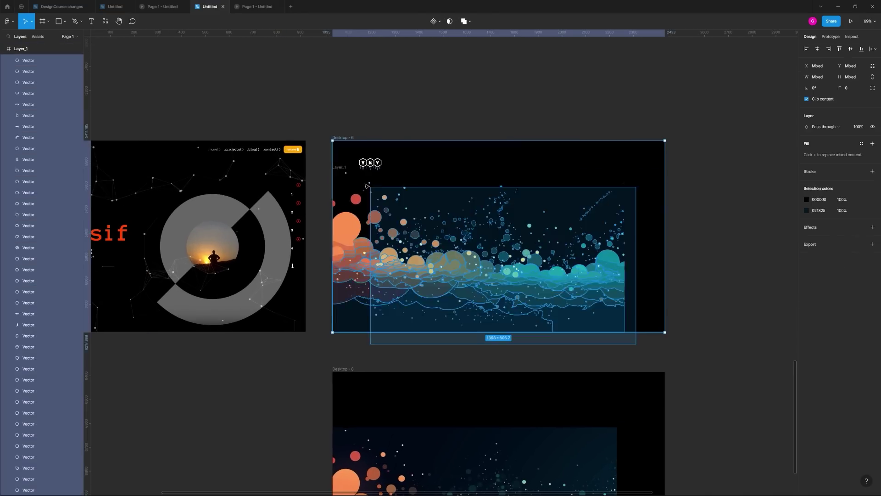
key(ctrl+z)
click(42, 204)
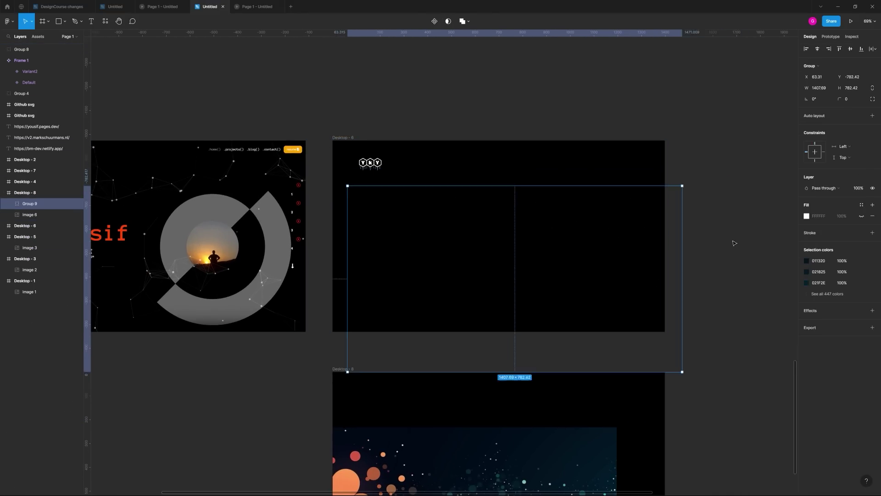
Add a new text layer and set its font size to 4
key(ctrl+z)
scroll(302, 215, up, 6)
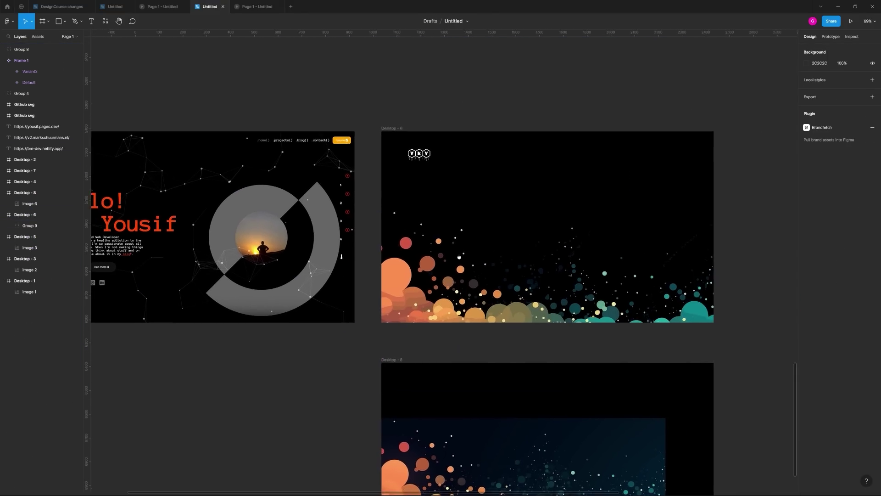
key(Return)
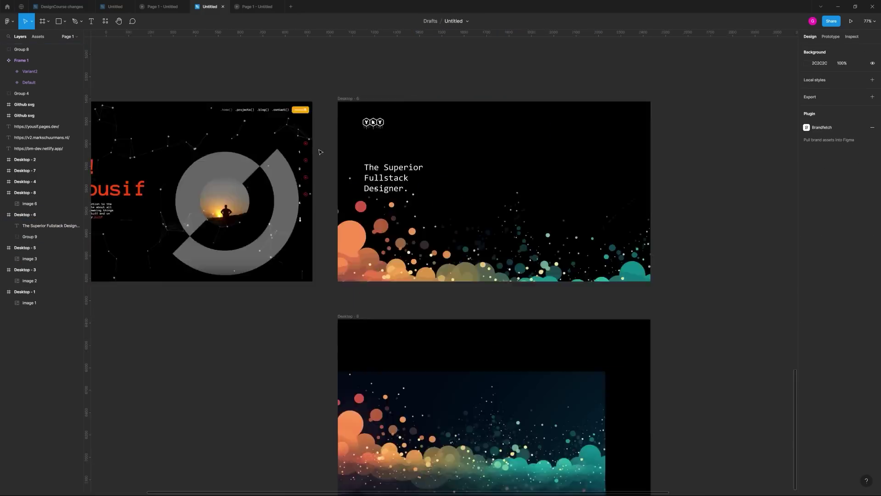
click(852, 199)
text(4)
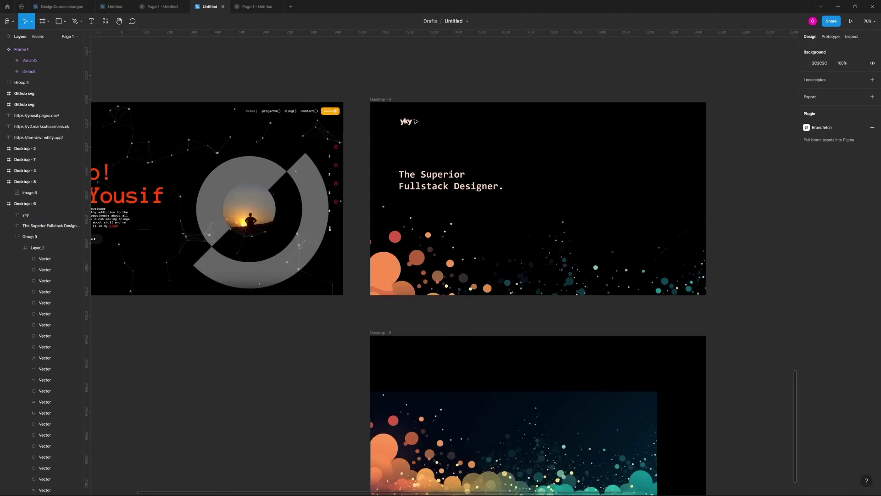
Compare against the original site and move the role subtitle up under the title
click(634, 284)
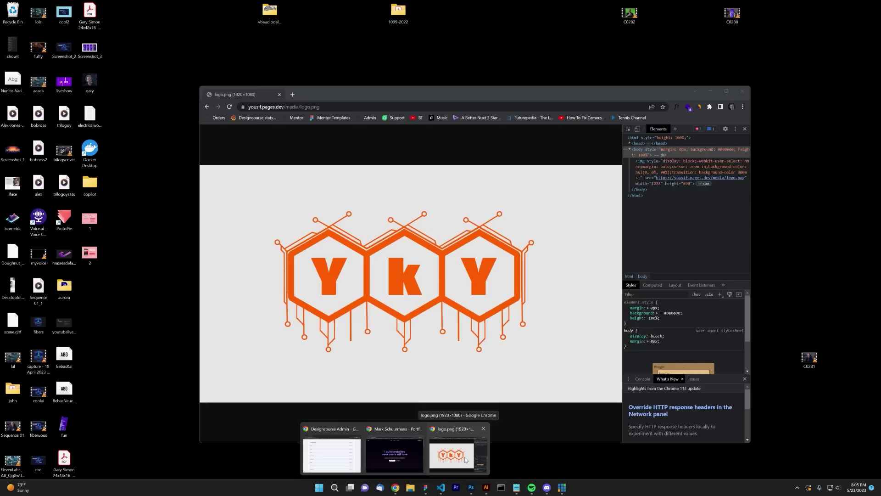
click(458, 452)
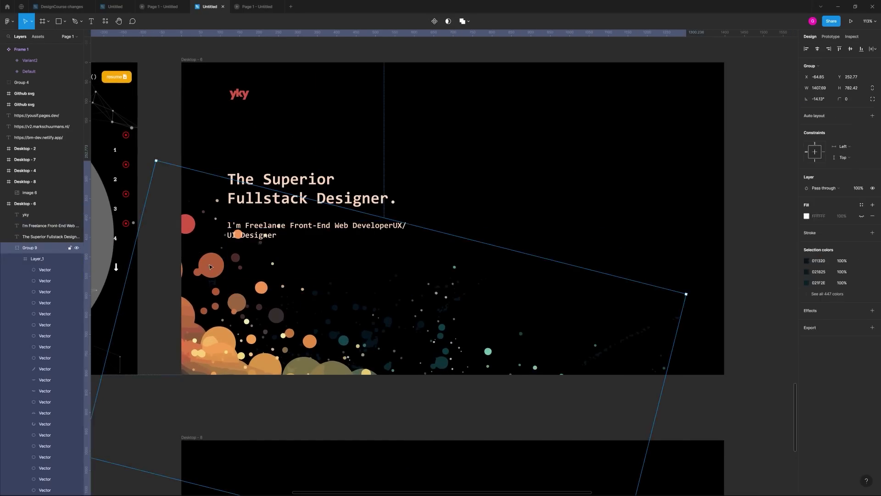
drag(264, 276, 264, 235)
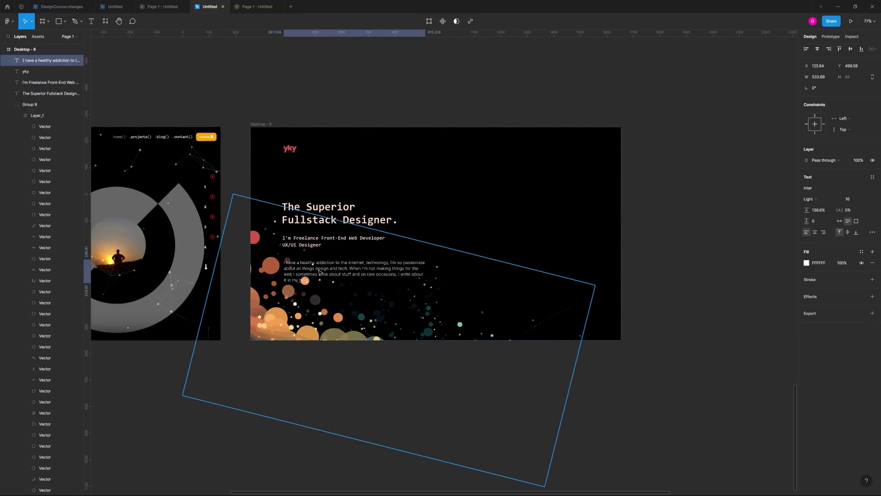
Lock the particle background group in place and deselect the intro paragraph
right_click(423, 287)
click(600, 259)
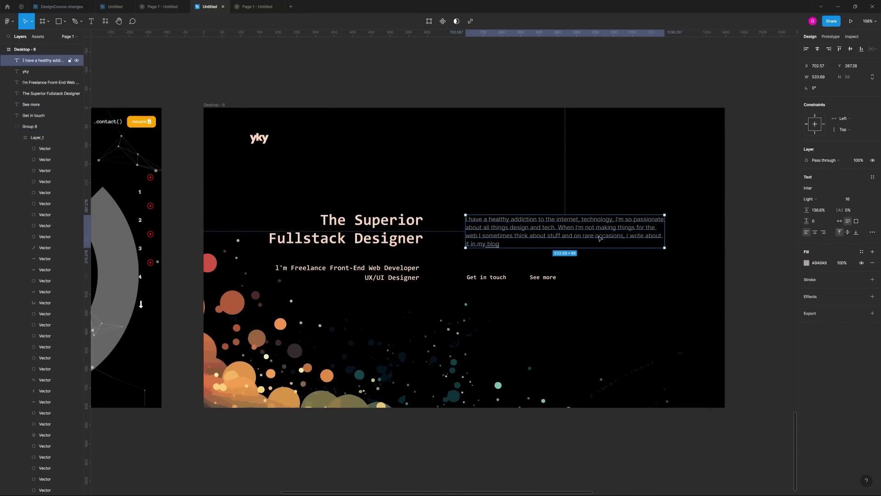
click(686, 247)
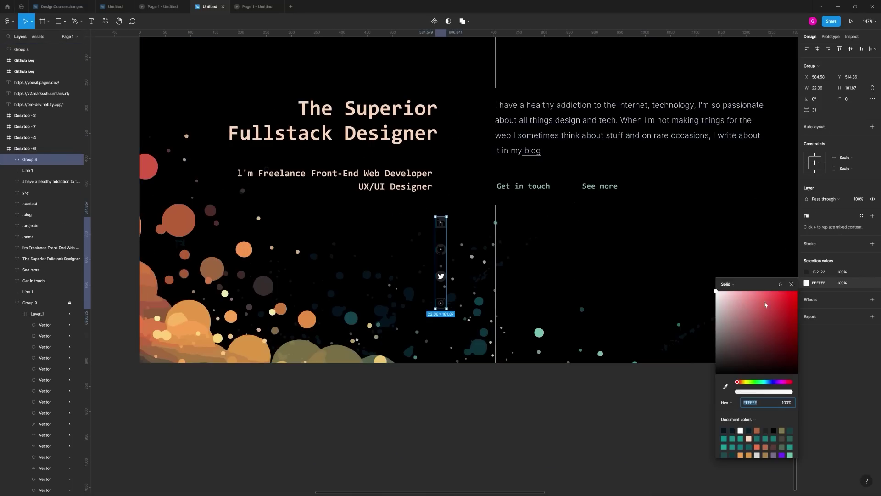
Paste the social icons group into the yky frame below the subtitle
right_click(354, 218)
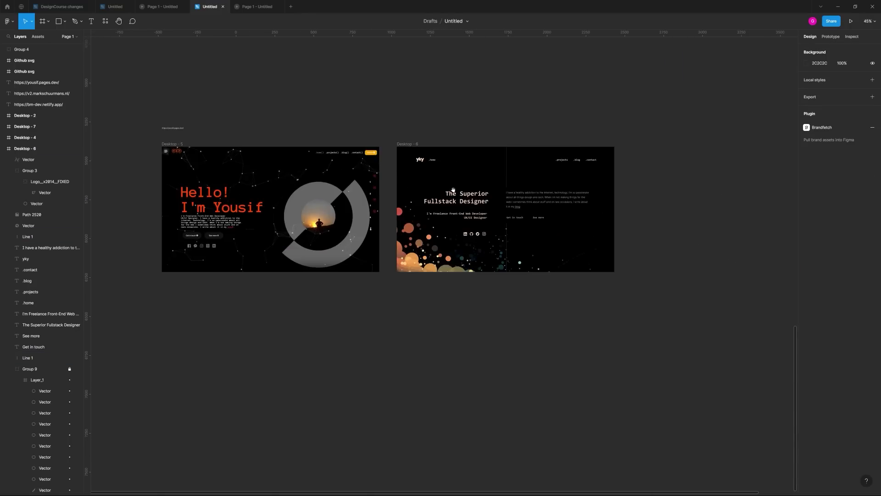
scroll(453, 190, up, 5)
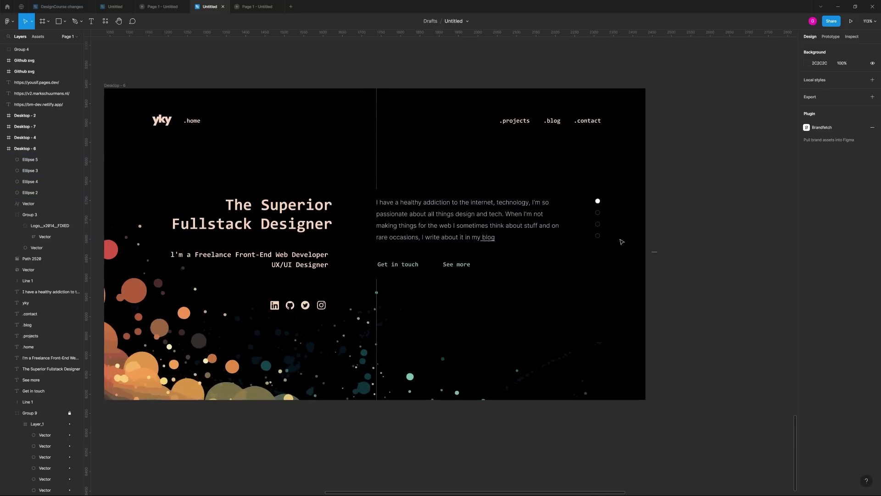
scroll(724, 245, down, 2)
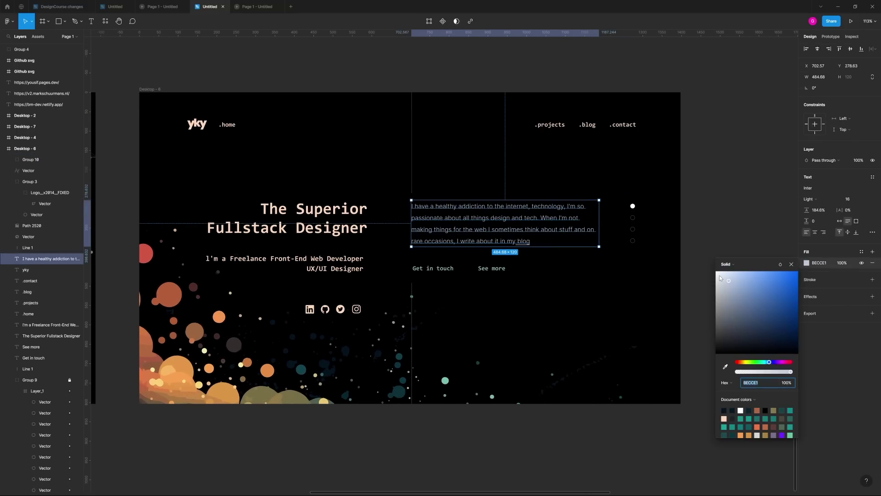